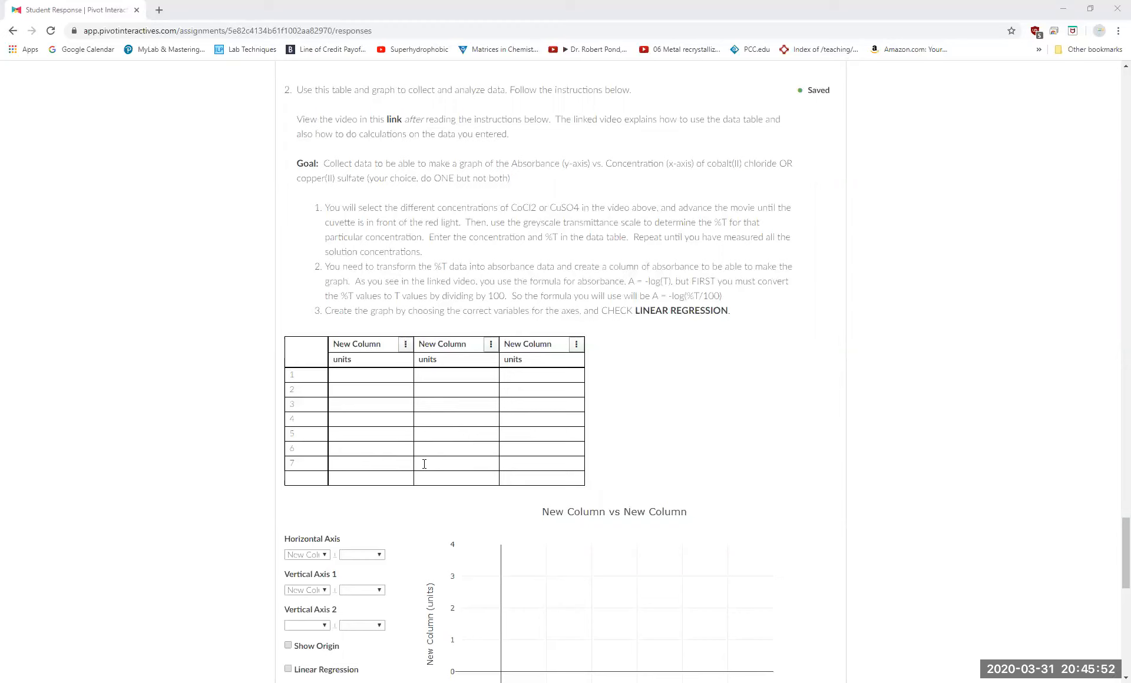
Name the first data table column "Concentration CoCl2" and set its units to M
click(380, 345)
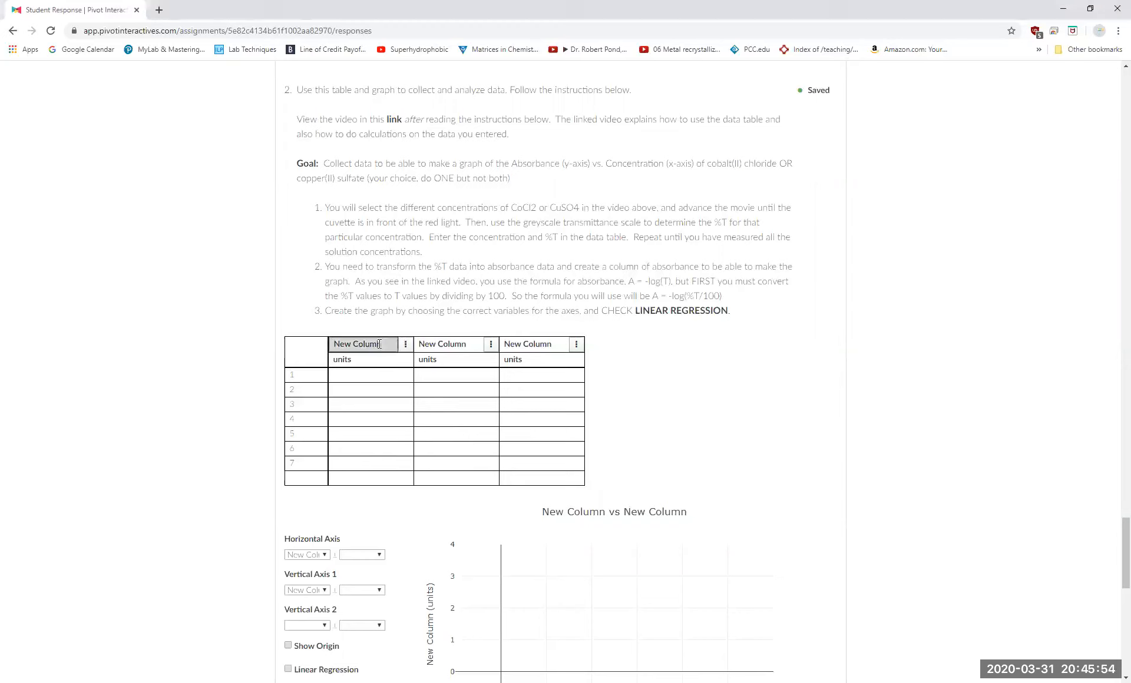
drag(382, 343, 331, 344)
text(Conc)
text(ent)
text(ration)
text( S)
key(BackSpace)
key(BackSpace)
text(CoCl2)
click(361, 362)
drag(356, 344, 324, 343)
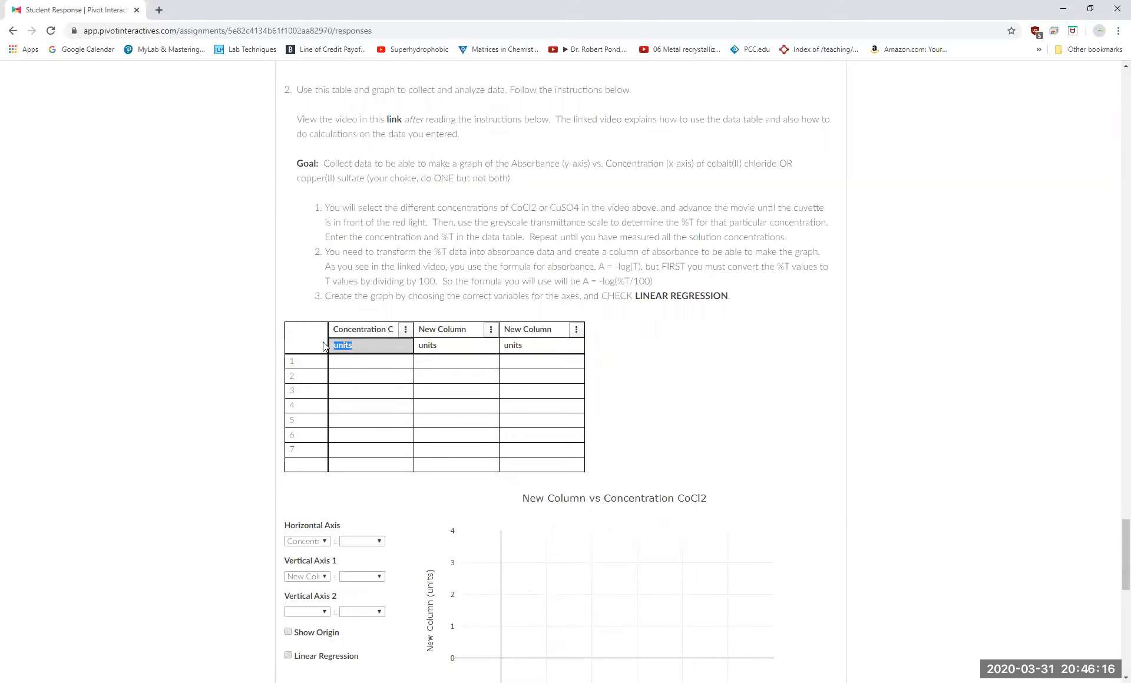
text(M)
Name the second data table column "%T" and clear its units
click(472, 344)
drag(472, 329, 414, 331)
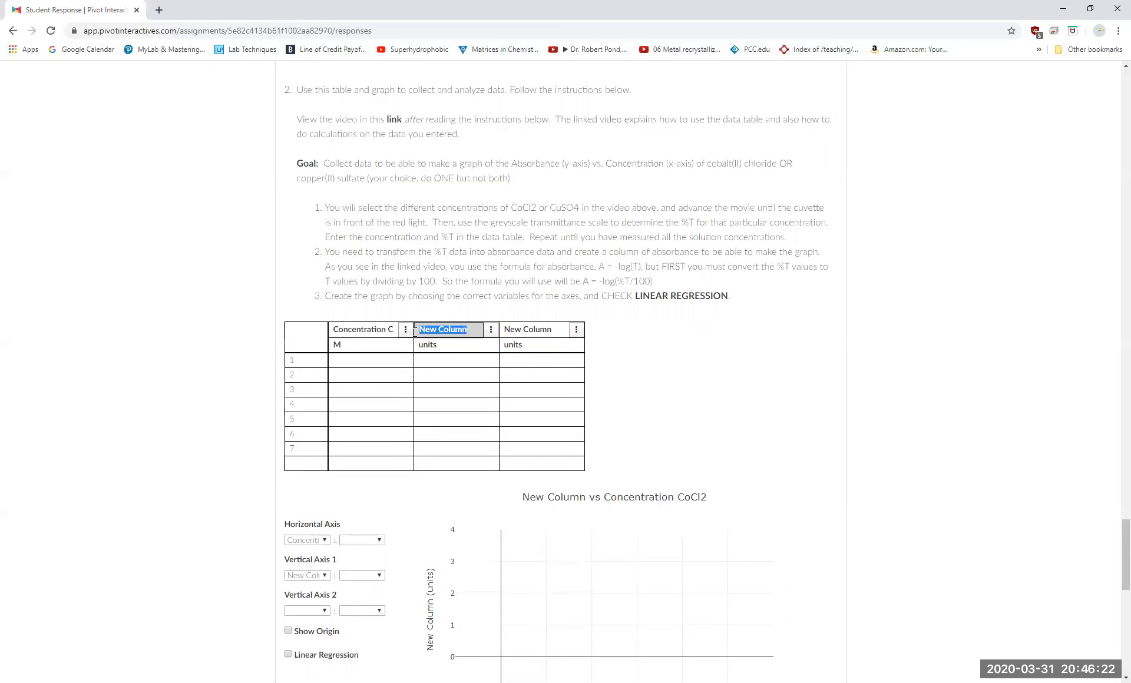
text(%T)
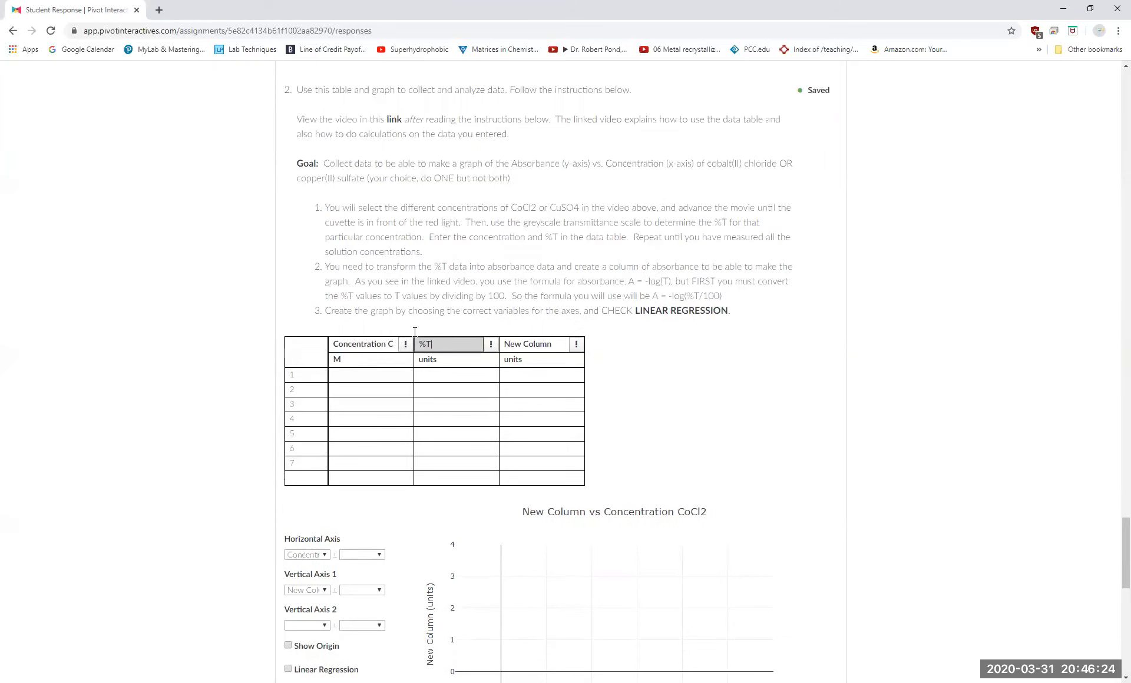
click(442, 345)
drag(442, 345, 417, 344)
key(BackSpace)
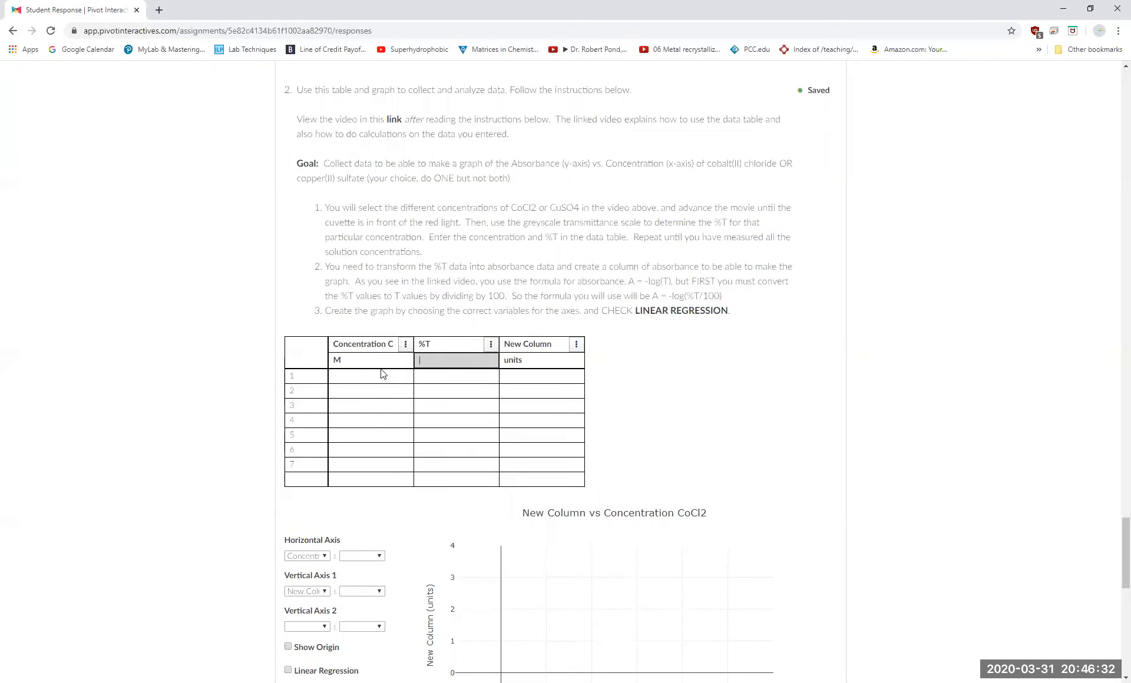
Enter the concentrations 1, 2, 3, 4 and 5 in rows 1 to 5 of the Concentration CoCl2 column
click(381, 375)
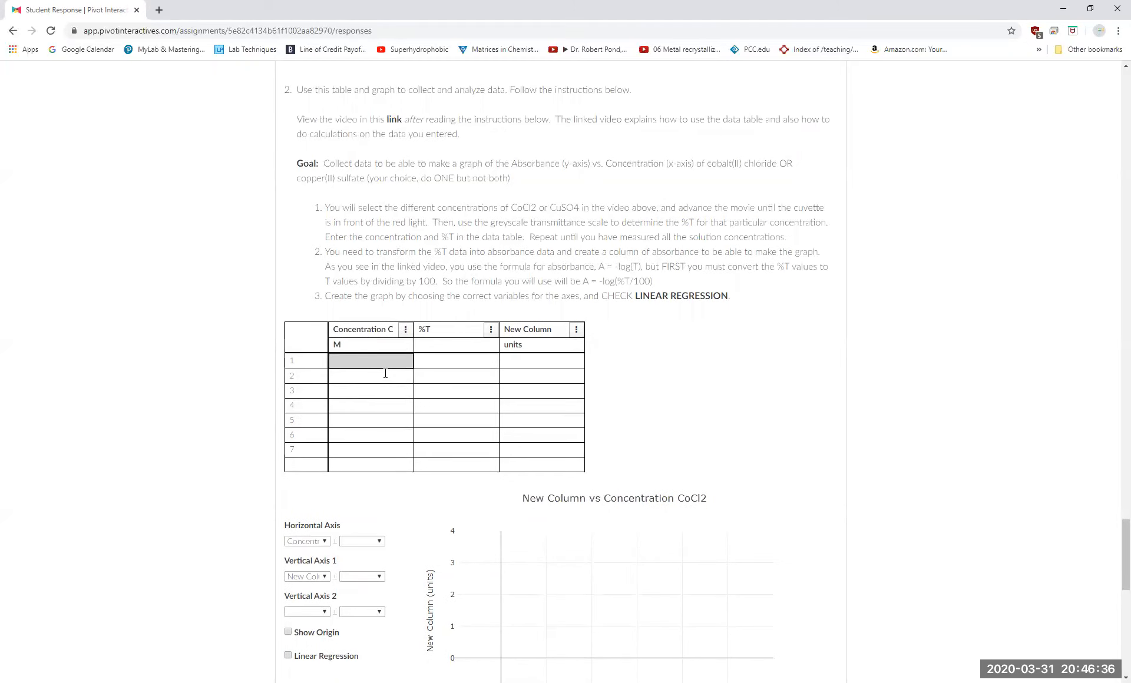
text(1)
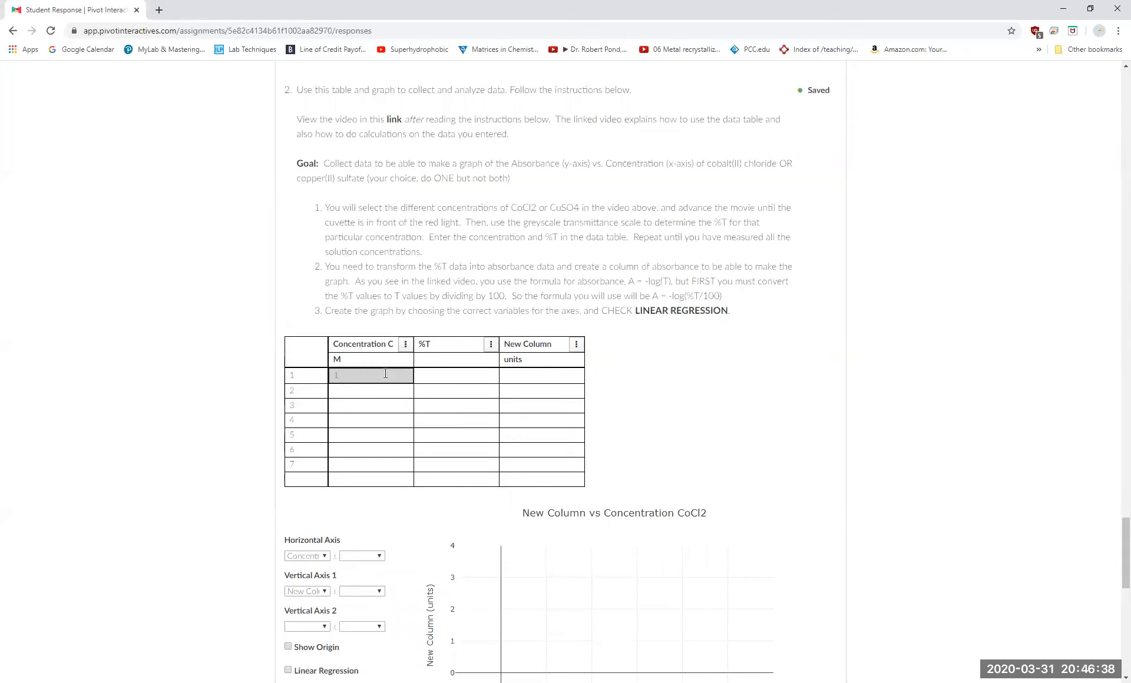
key(Return)
text(2)
key(Return)
text(3)
key(Return)
text(4)
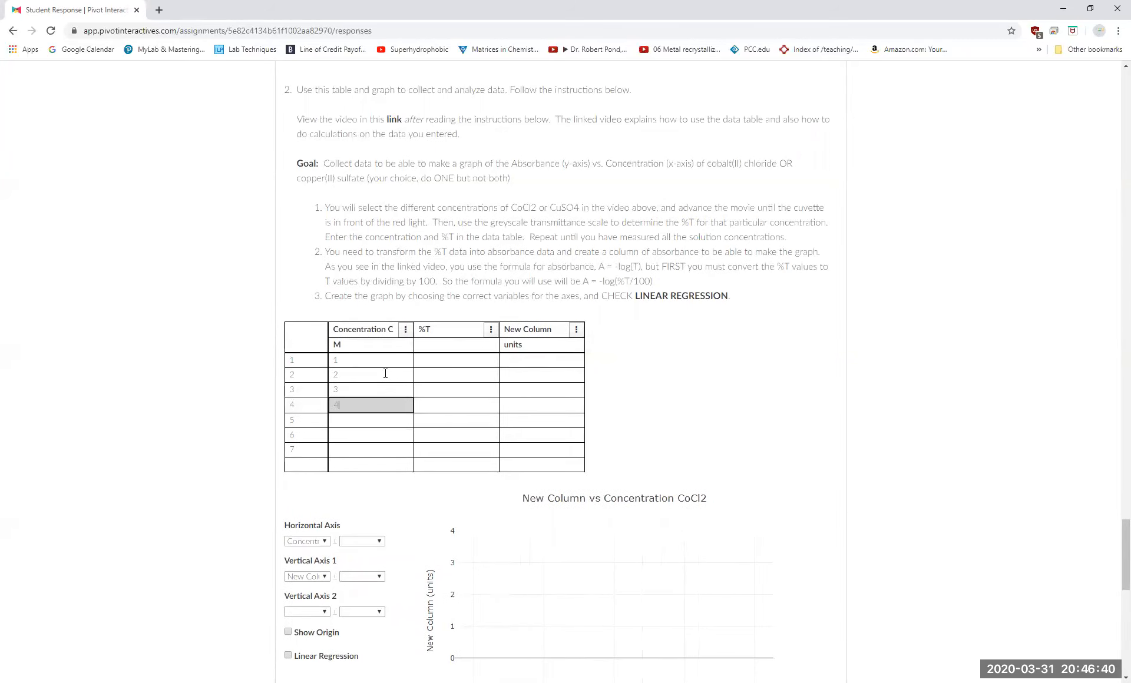
key(Return)
text(5)
Enter 60, 50, 40, 30 and 20 in rows 1 to 5 of the %T column
click(434, 351)
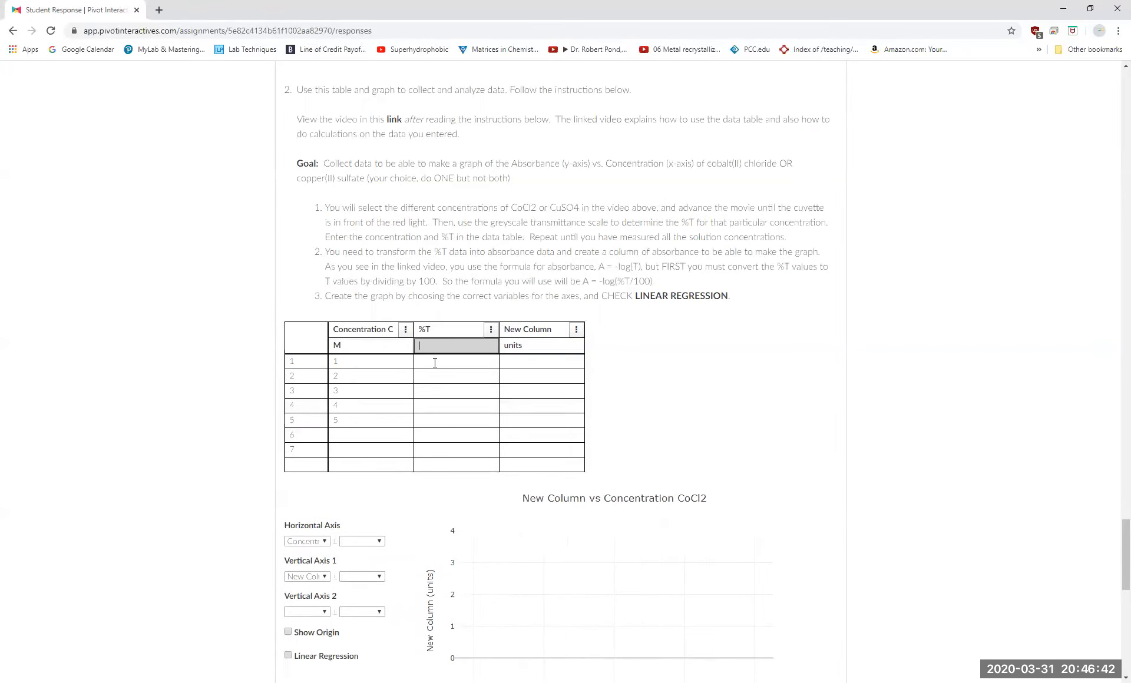
click(435, 362)
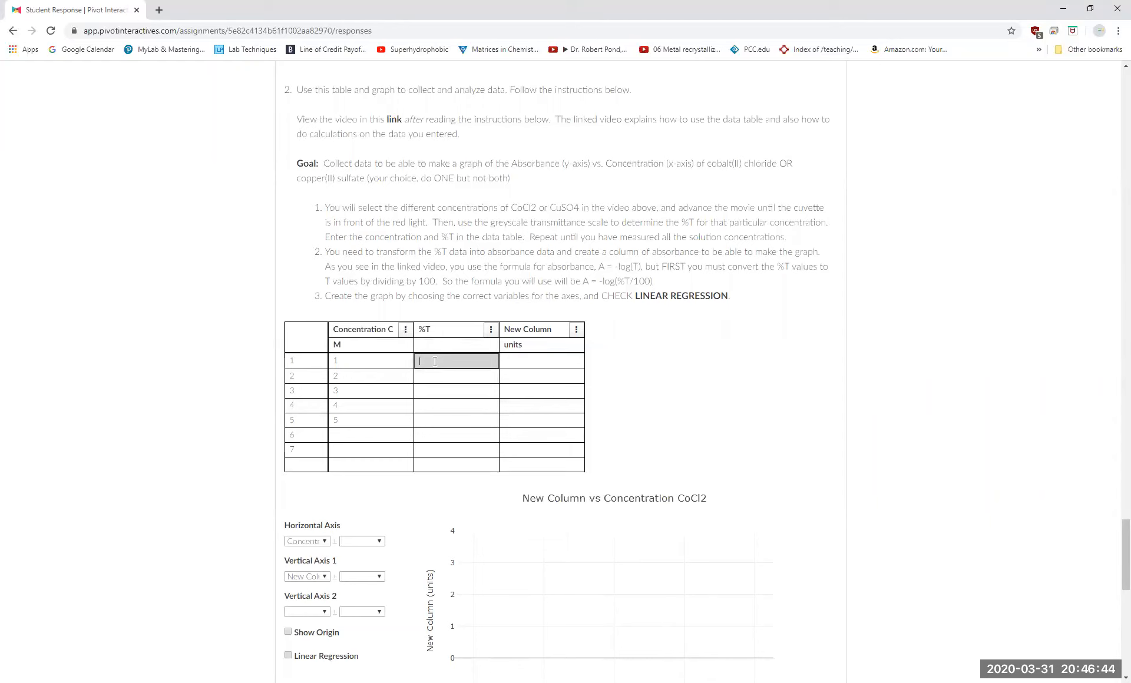
text(60)
key(Return)
text(50)
key(Return)
text(40)
key(Return)
text(30)
key(Return)
text(20)
key(Return)
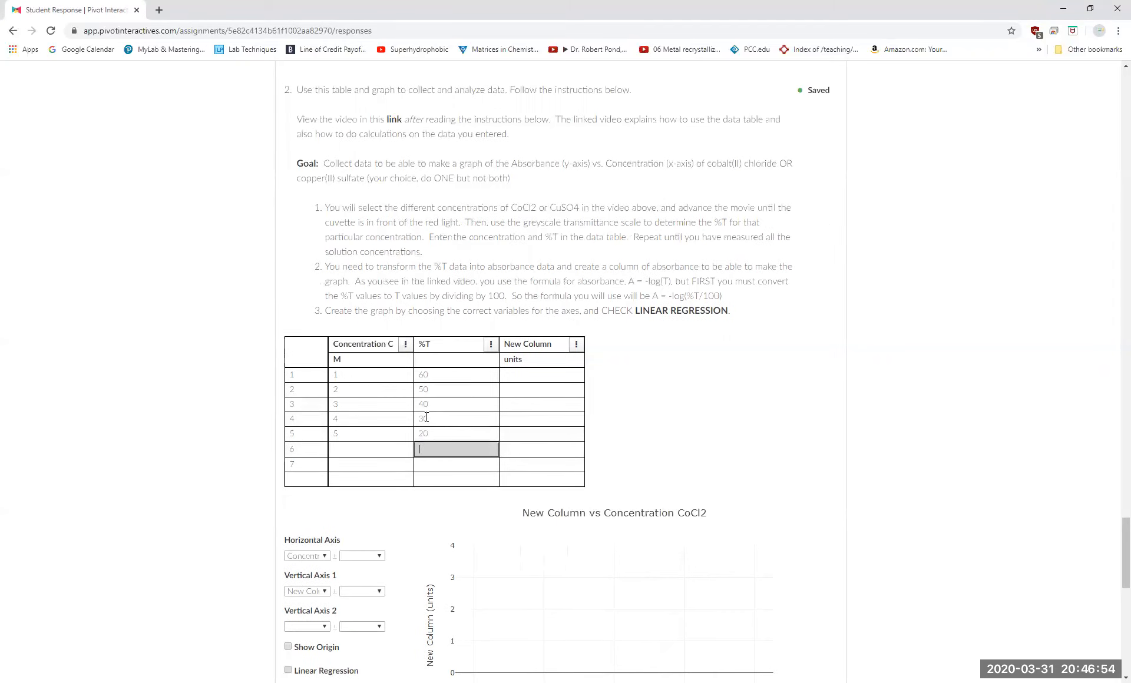
Name the third data table column "Abs" and clear its units
click(551, 343)
drag(552, 344, 505, 343)
text(Abs)
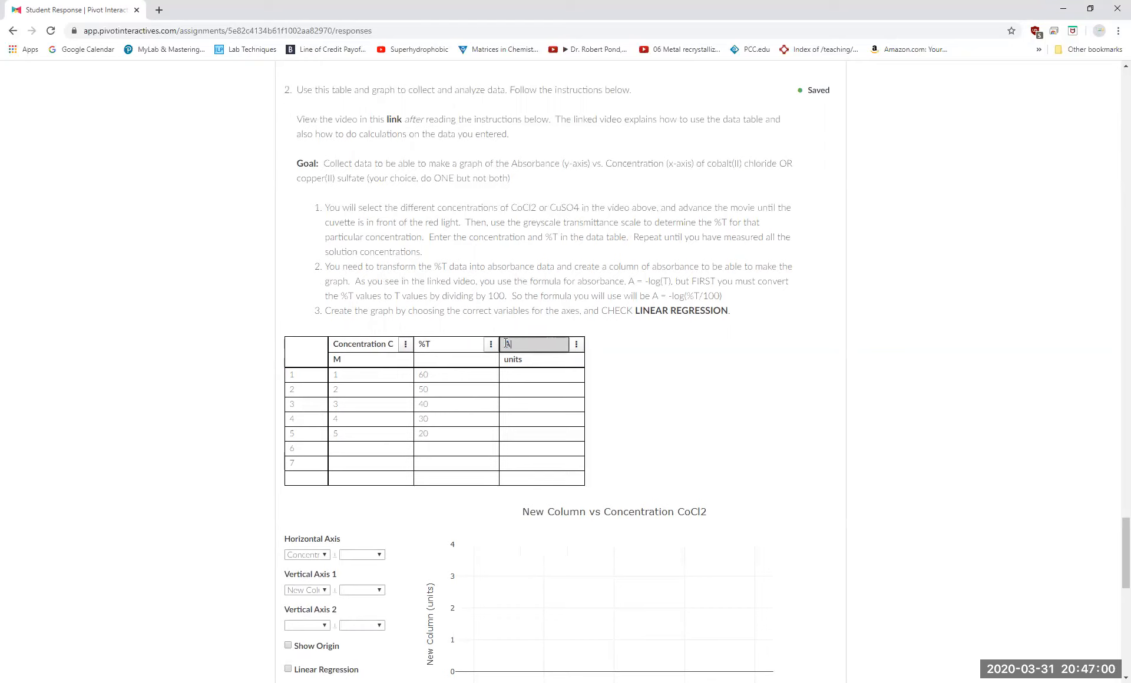
click(523, 360)
click(524, 347)
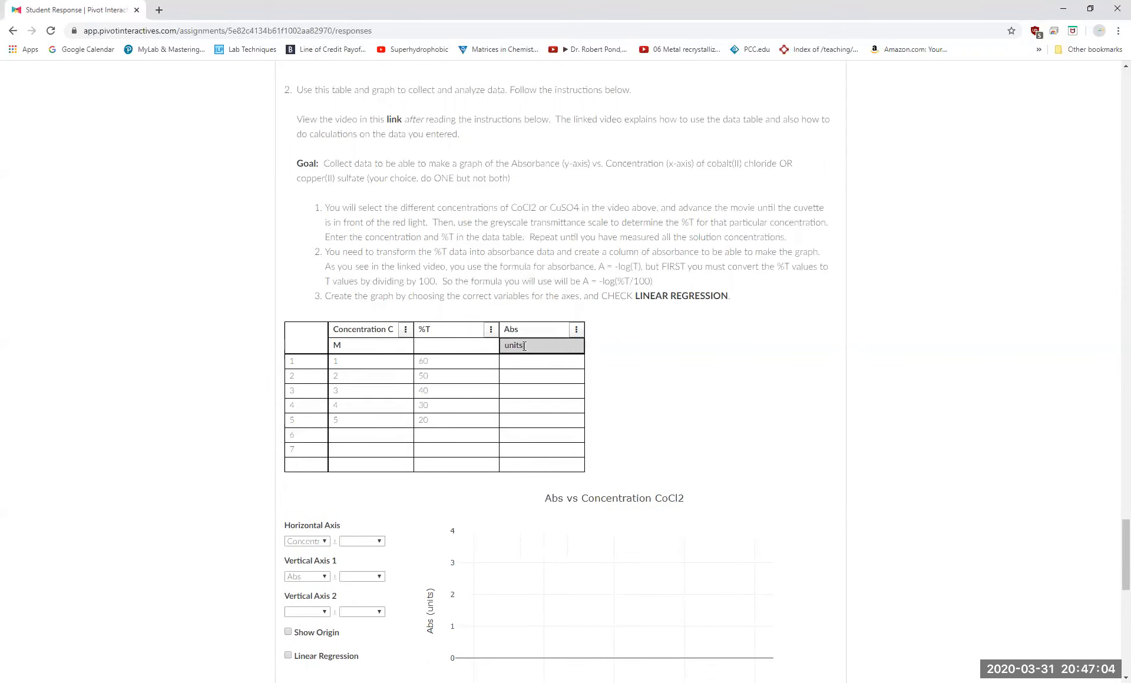
key(BackSpace)
key(BackSpace)
key(BackSpace)
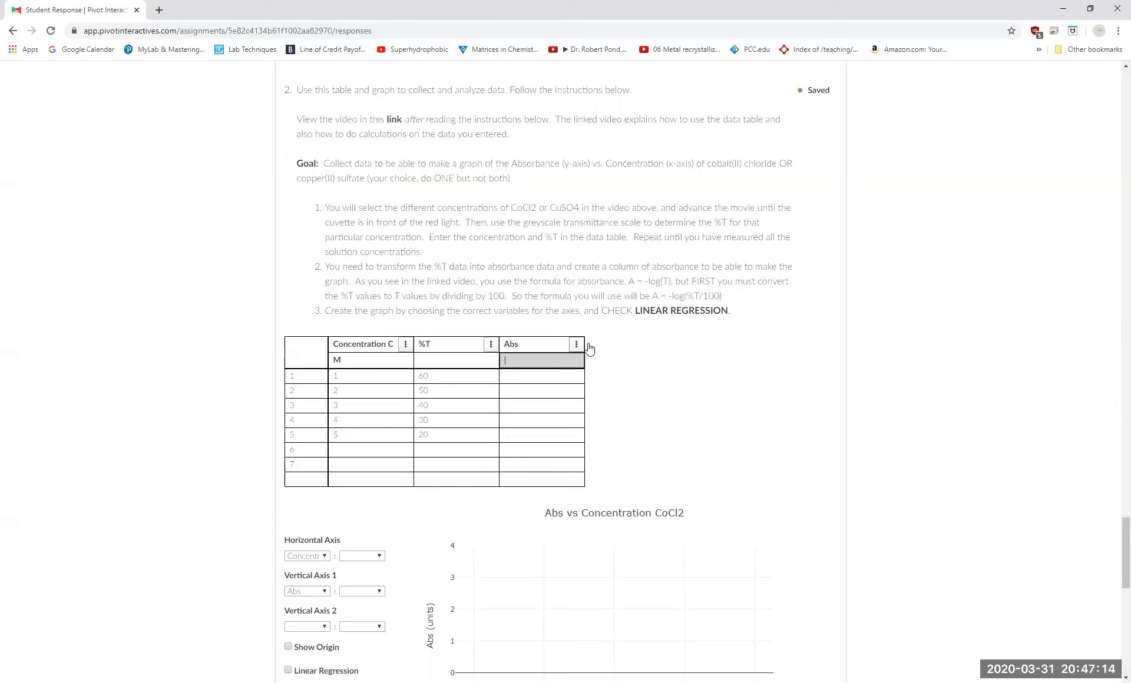
Highlight the absorbance formula A = -log(%T/100) in the second instruction
drag(650, 299, 655, 296)
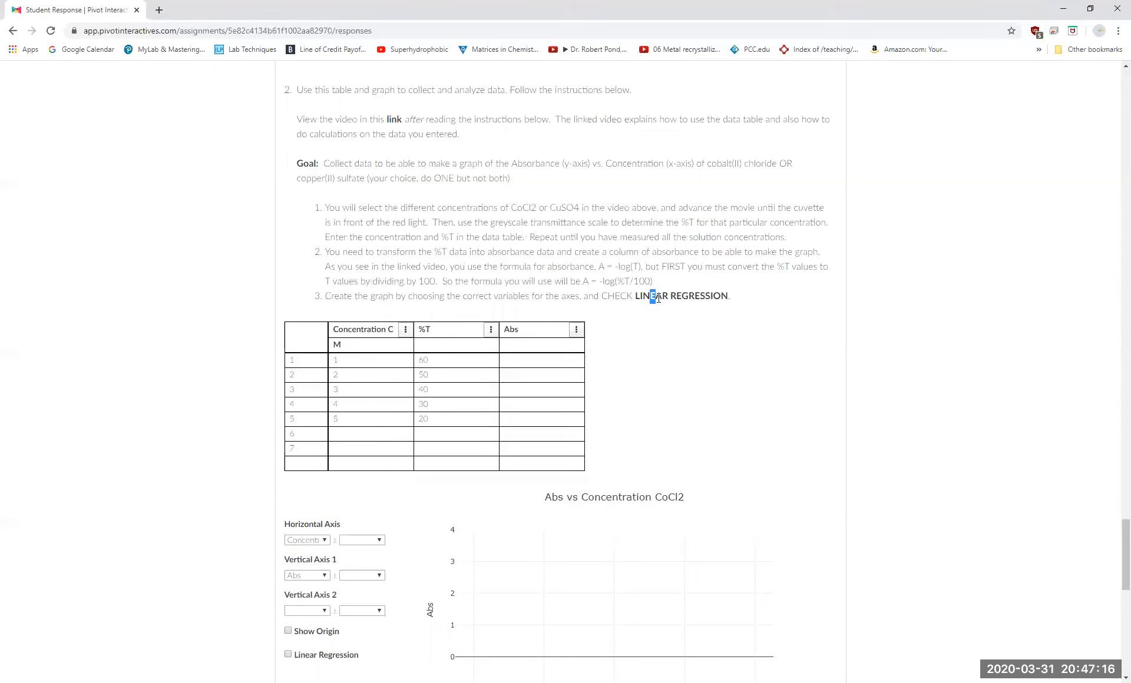
drag(576, 282, 633, 282)
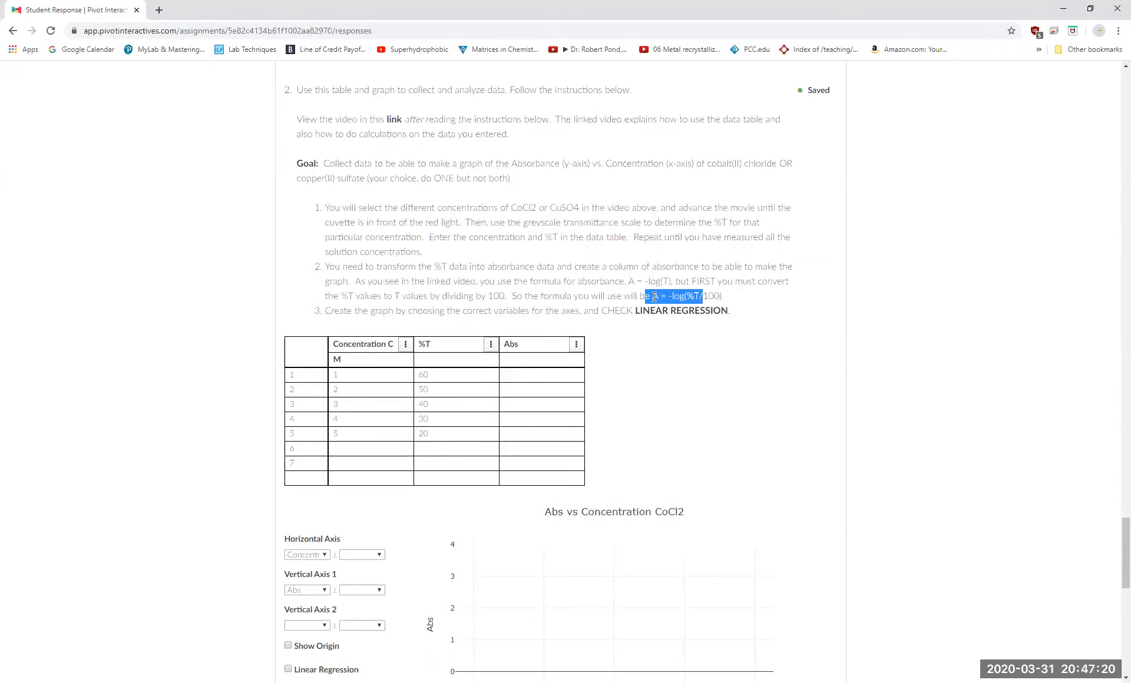
click(654, 297)
drag(653, 297, 723, 297)
Calculate the Abs column with the column formula -log((%T) / 100)
click(576, 347)
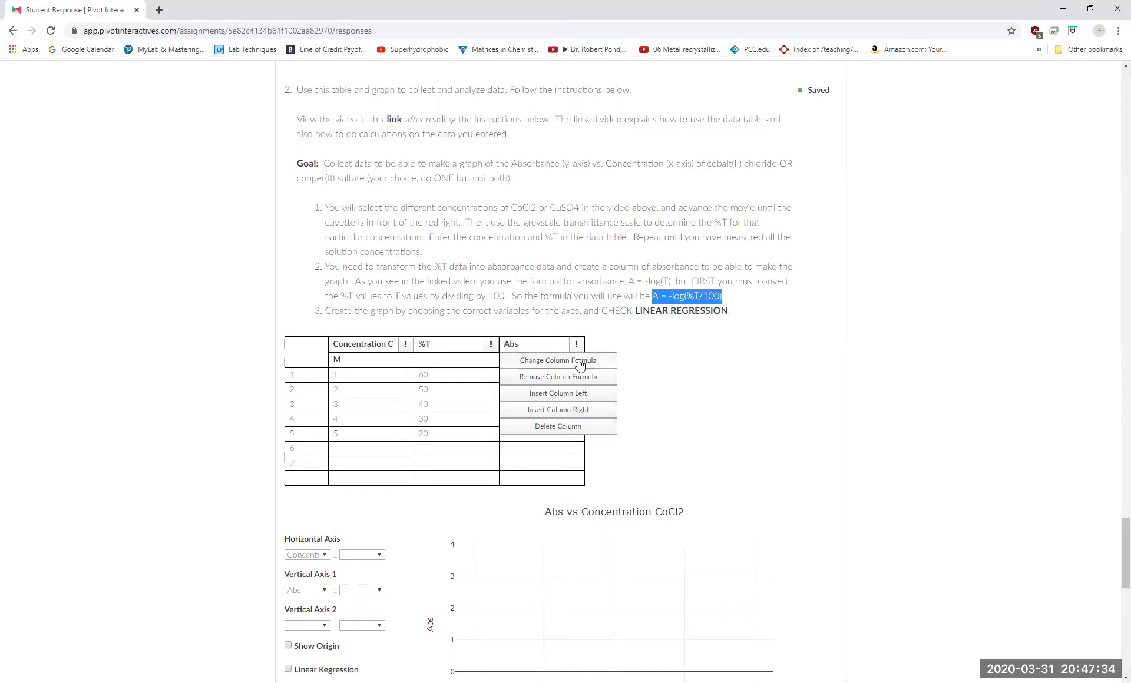
click(581, 360)
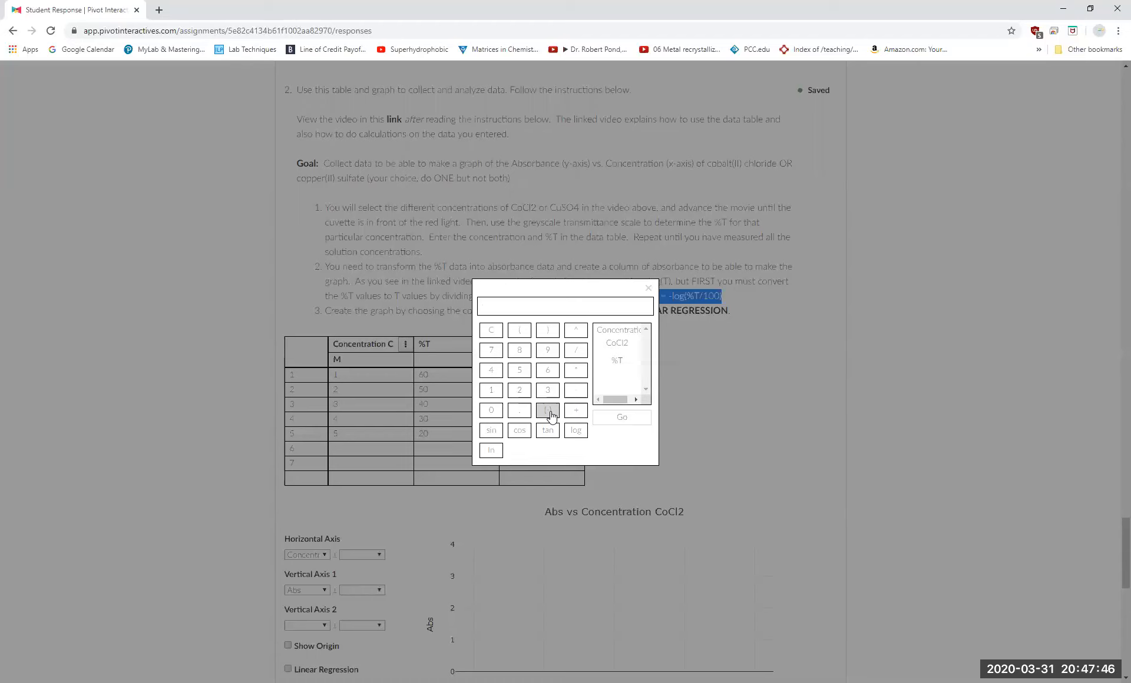
click(576, 431)
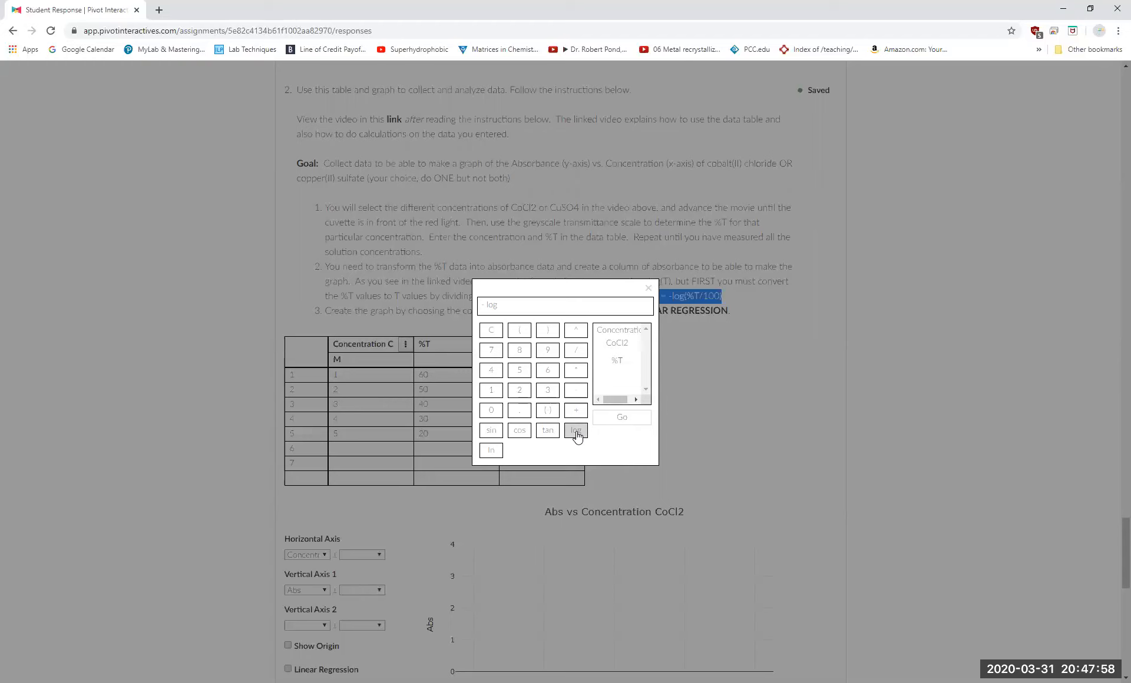
click(520, 331)
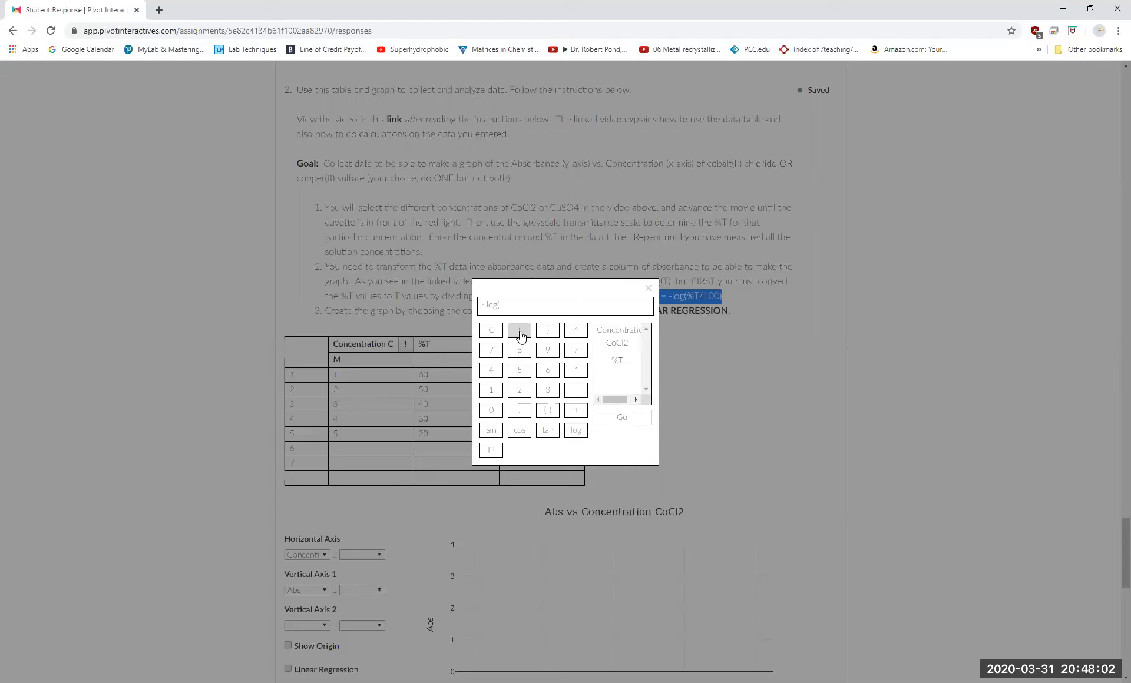
click(620, 366)
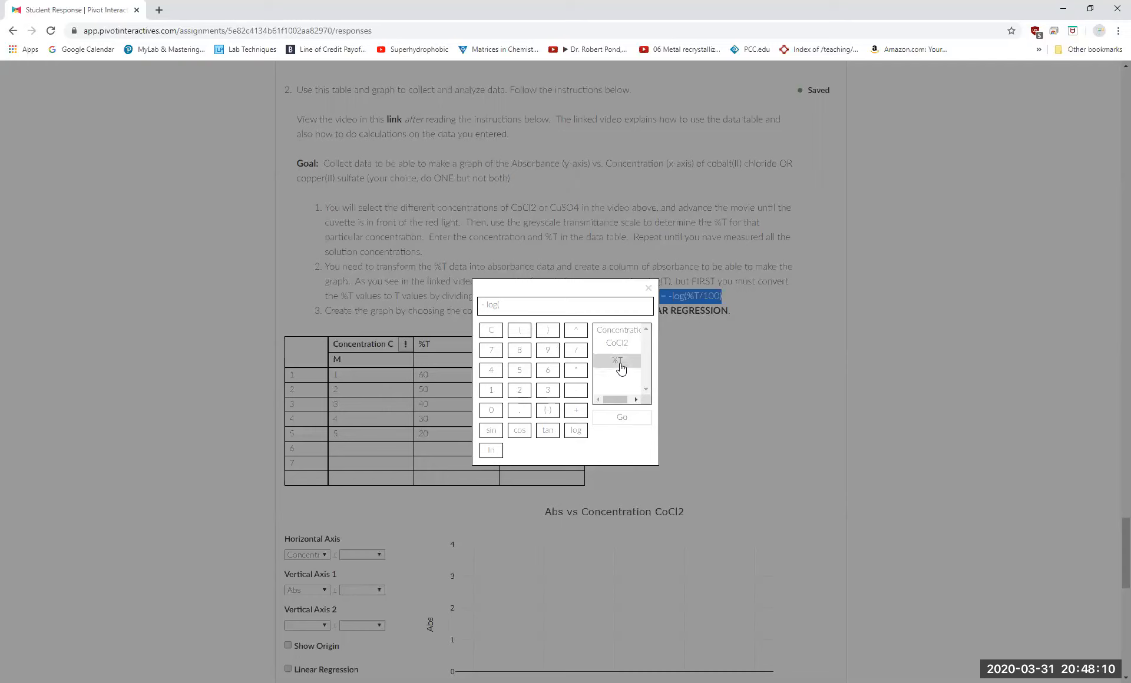
click(576, 351)
click(492, 390)
click(491, 410)
click(491, 410)
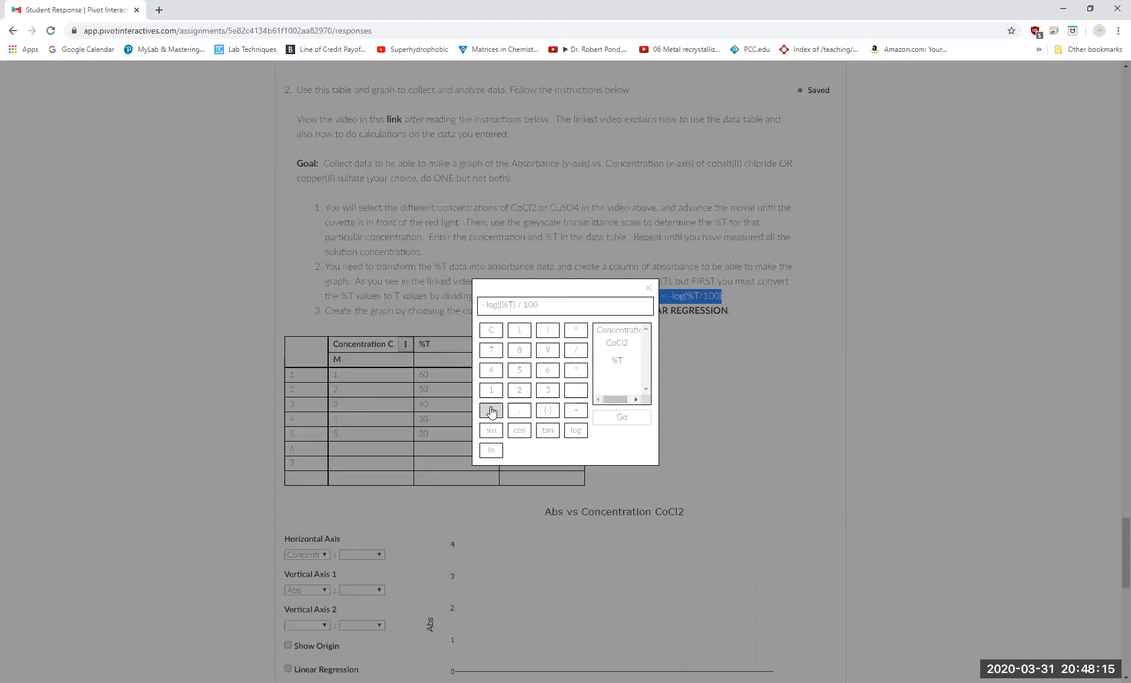
click(547, 333)
click(612, 418)
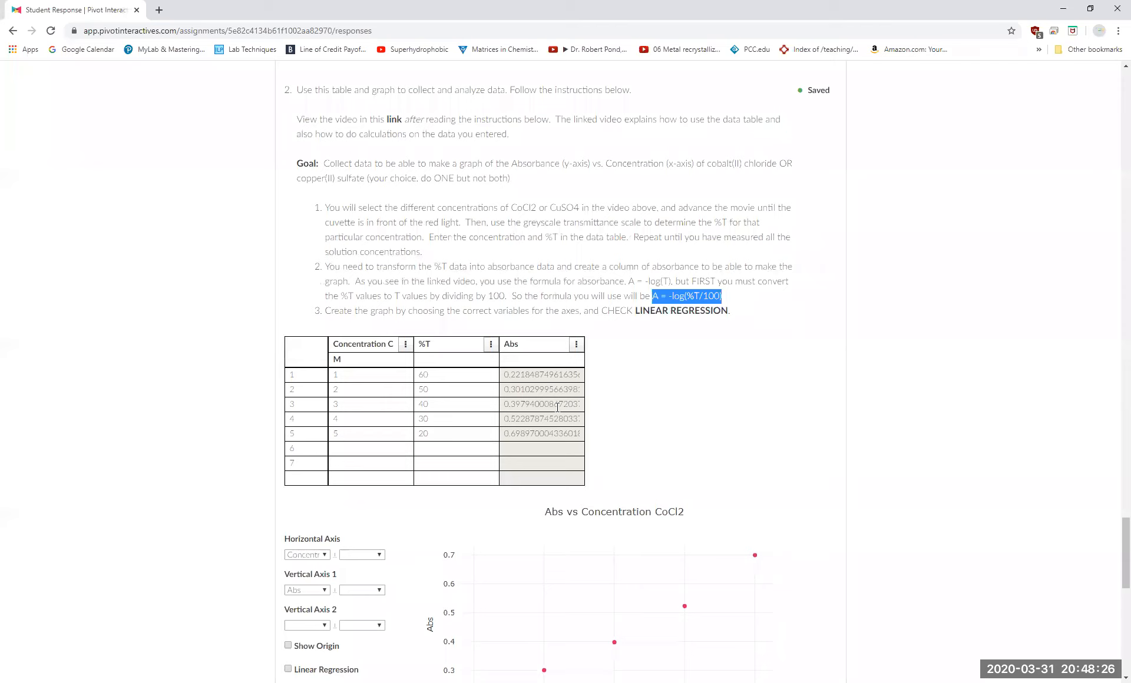
Select Concentration CoCl2 as the variable for the graph's horizontal axis
scroll(557, 407, down, 5)
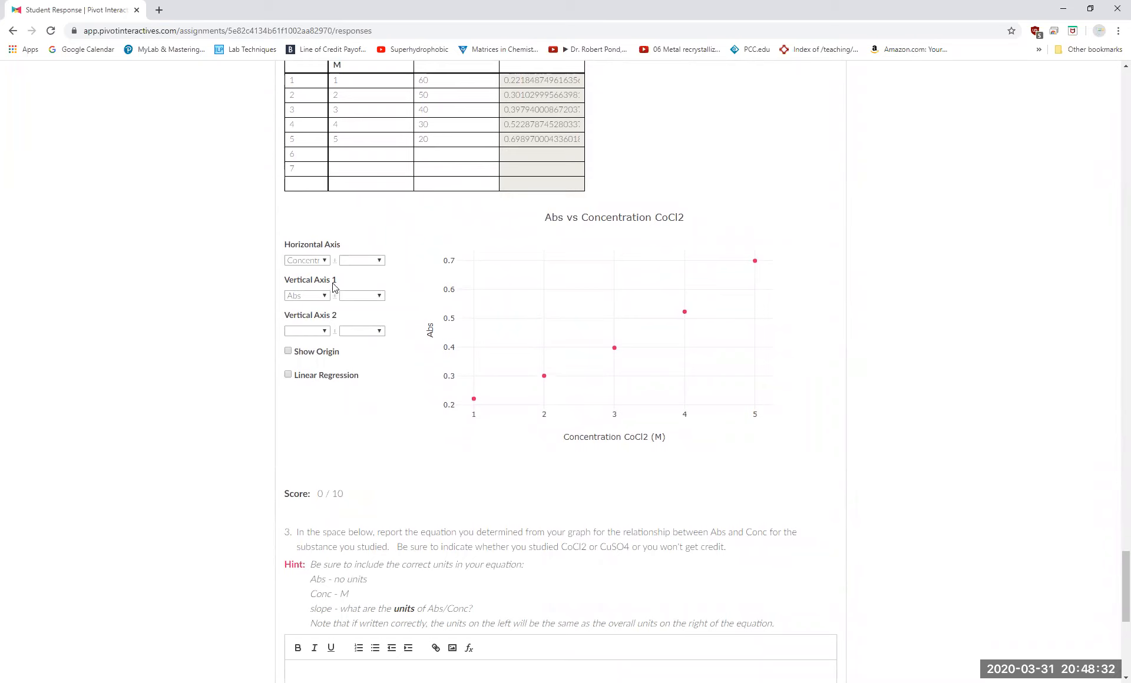
click(323, 261)
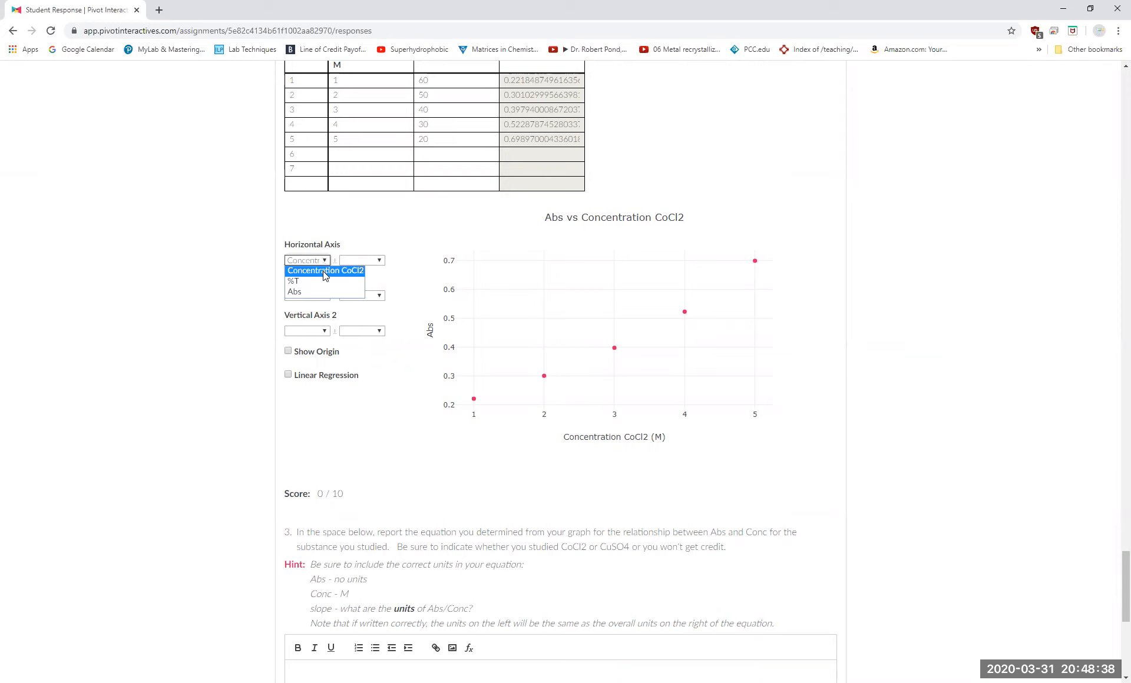
click(324, 272)
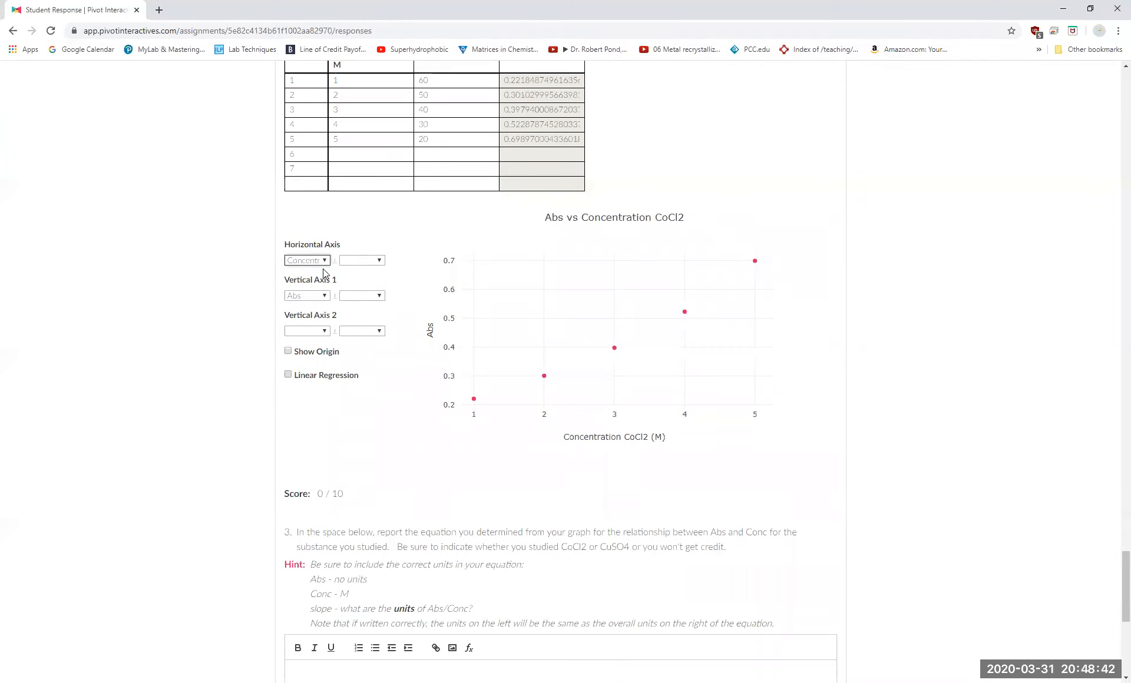
Switch the graph's Vertical Axis 1 to %T and back to Abs
click(325, 296)
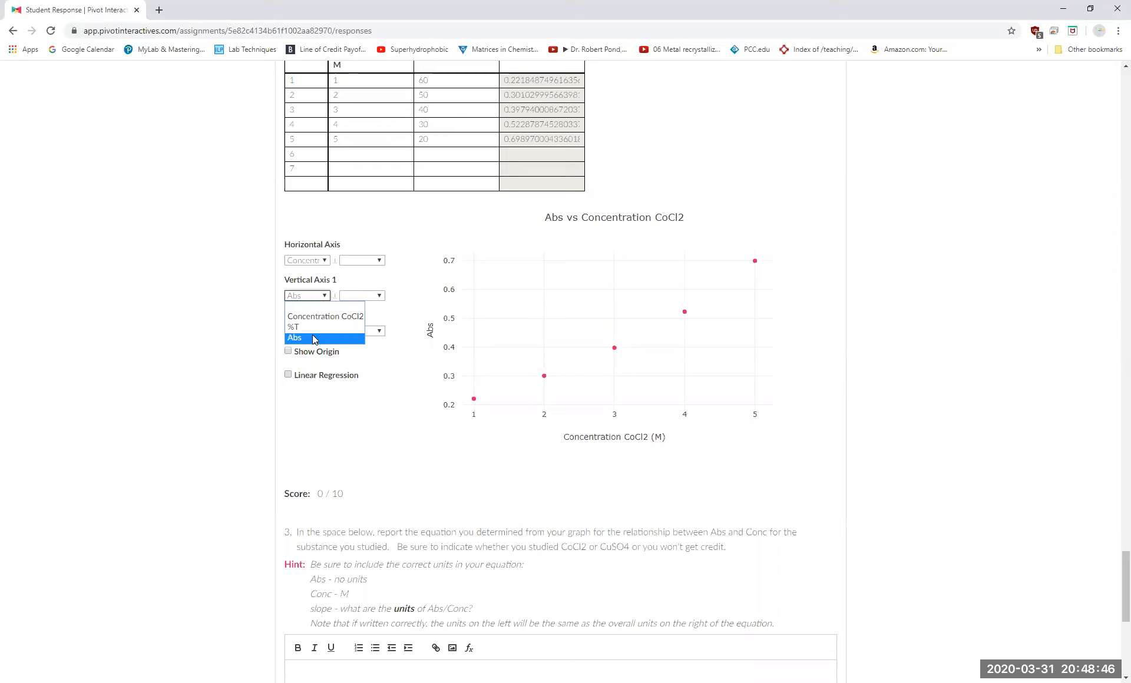
key(Up)
key(Return)
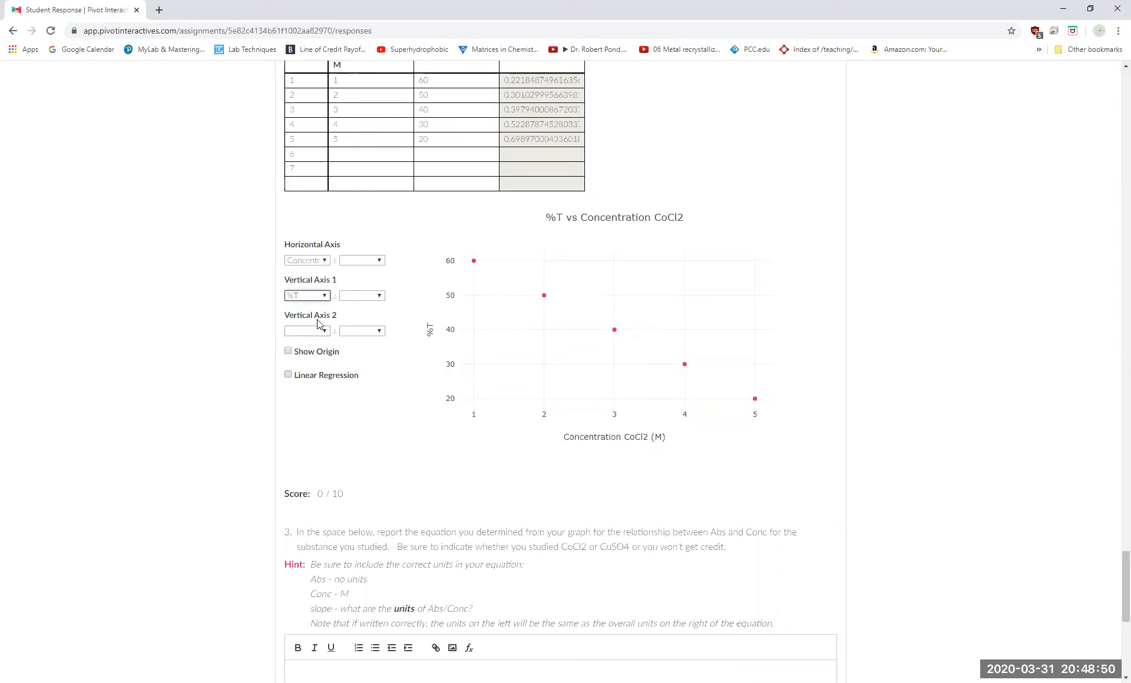
click(327, 298)
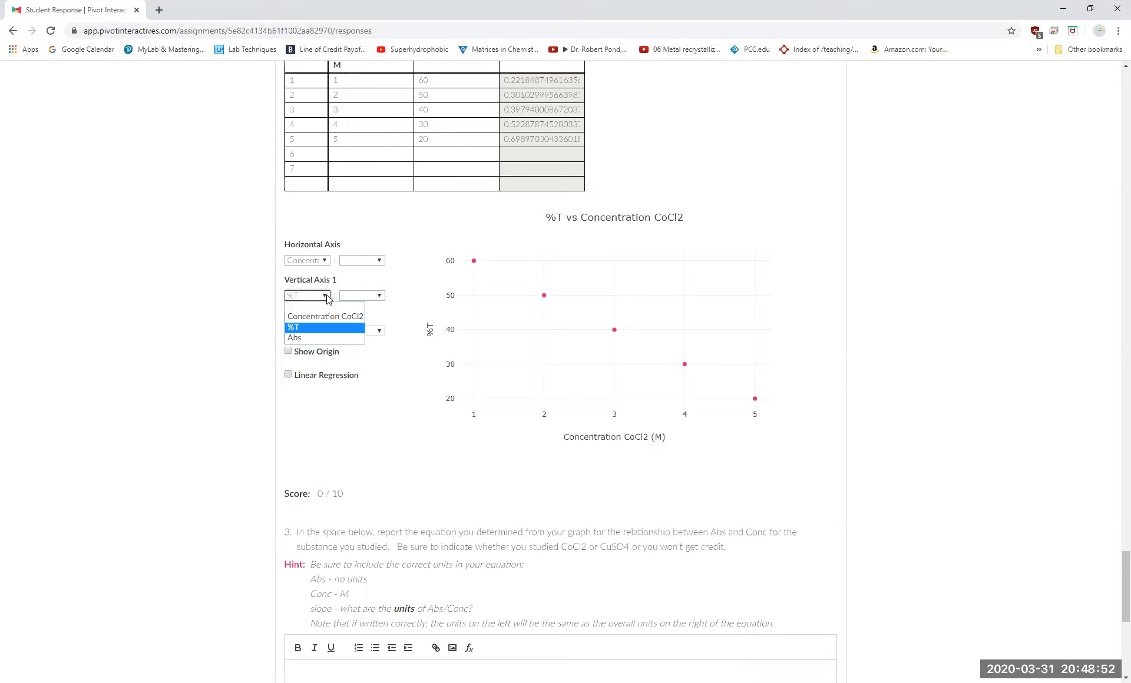
click(321, 339)
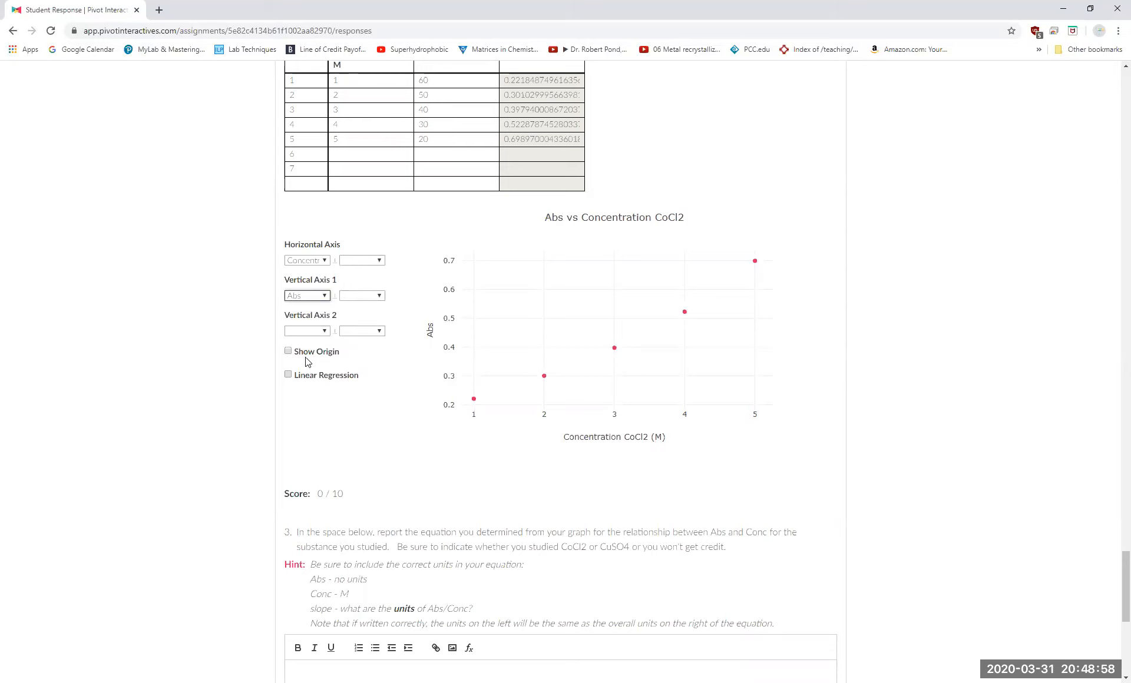
Turn on Show Origin and Linear Regression for the graph, and highlight the regression equation
click(288, 351)
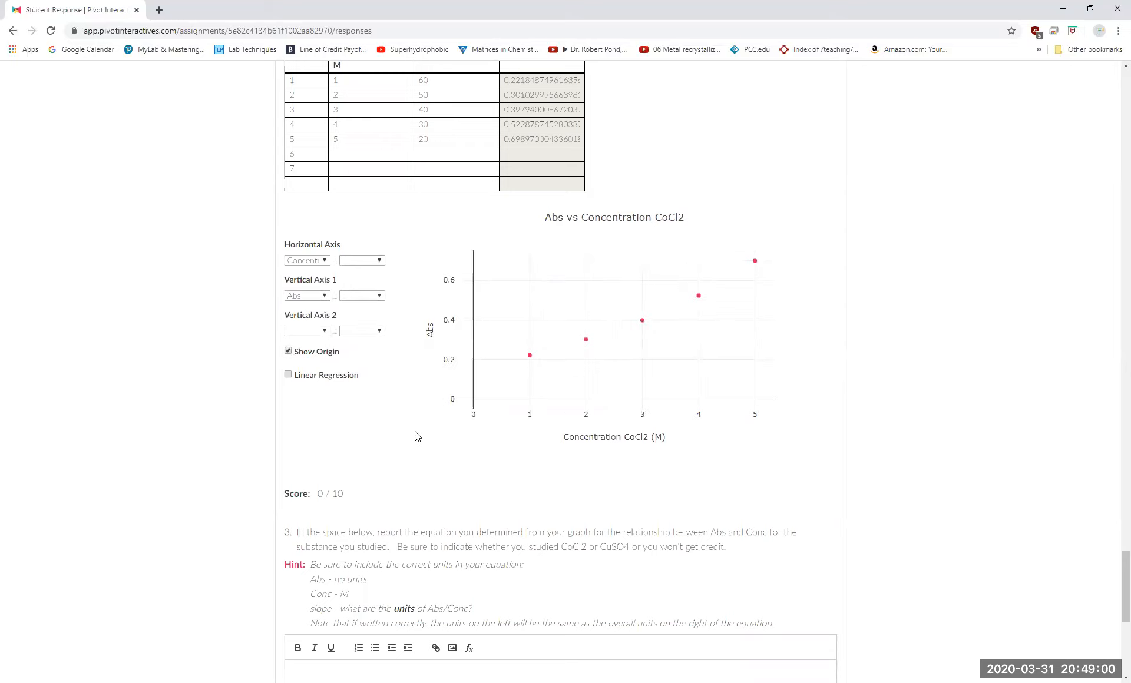
click(289, 375)
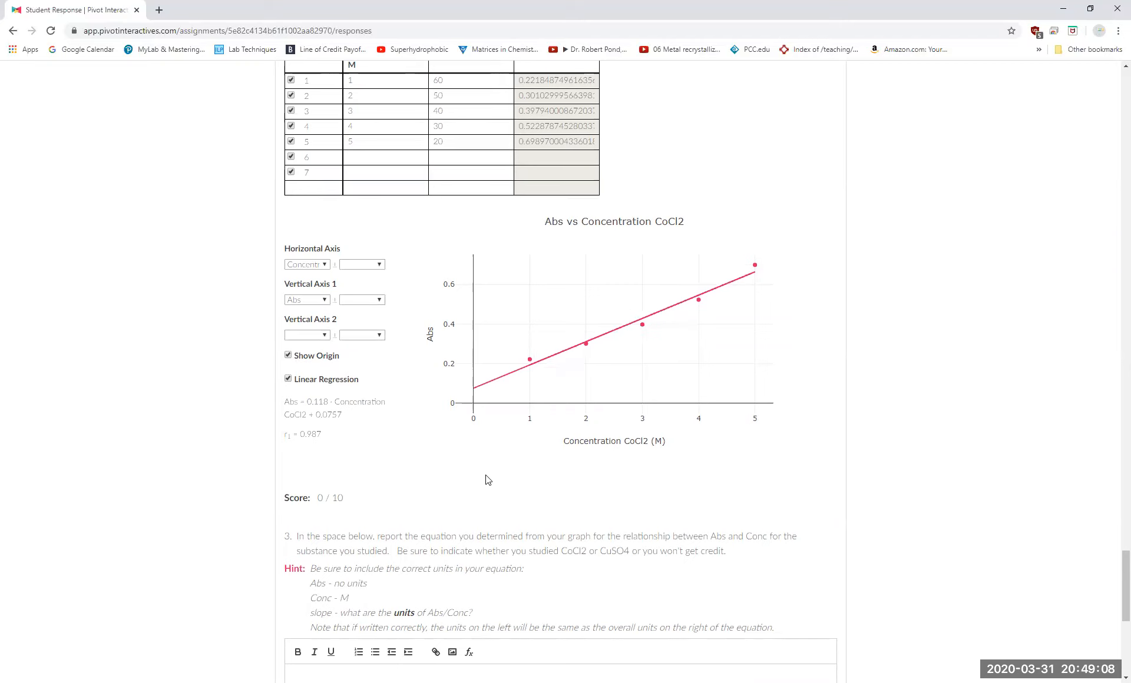
scroll(488, 480, down, 1)
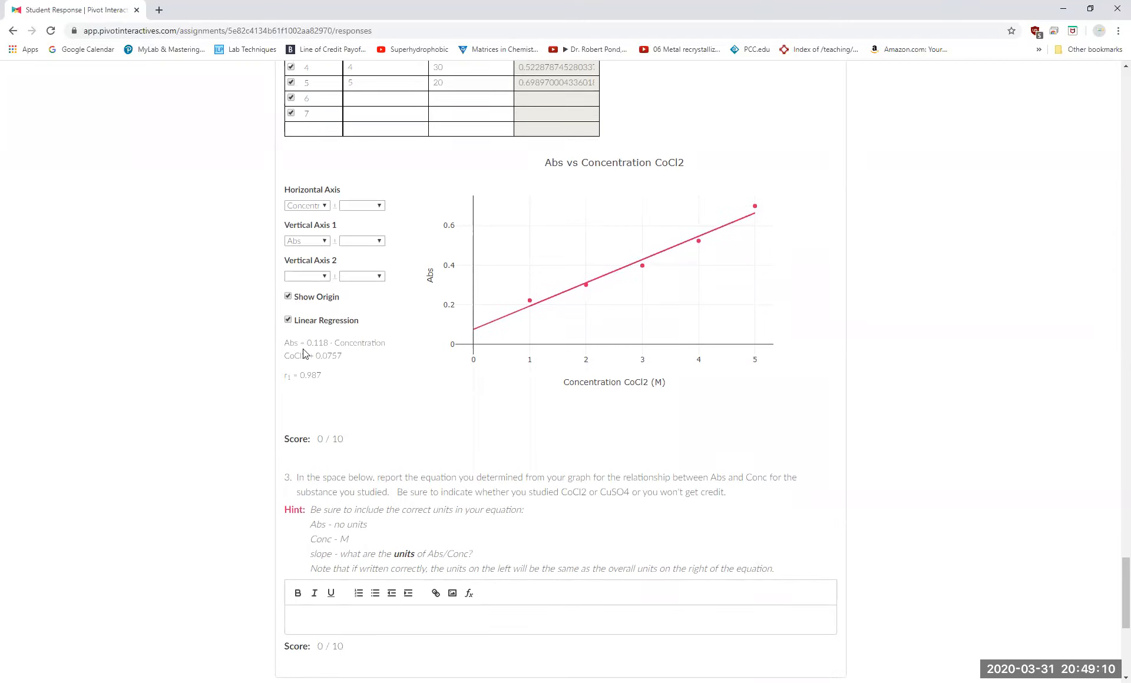
drag(286, 344, 347, 358)
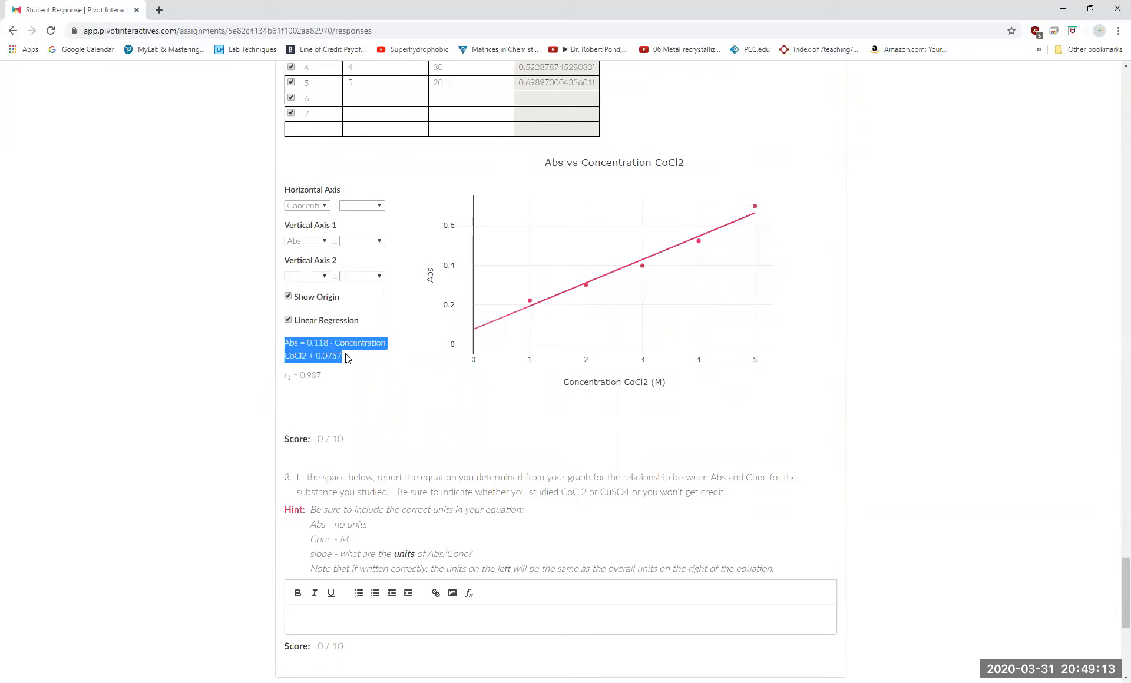
click(418, 395)
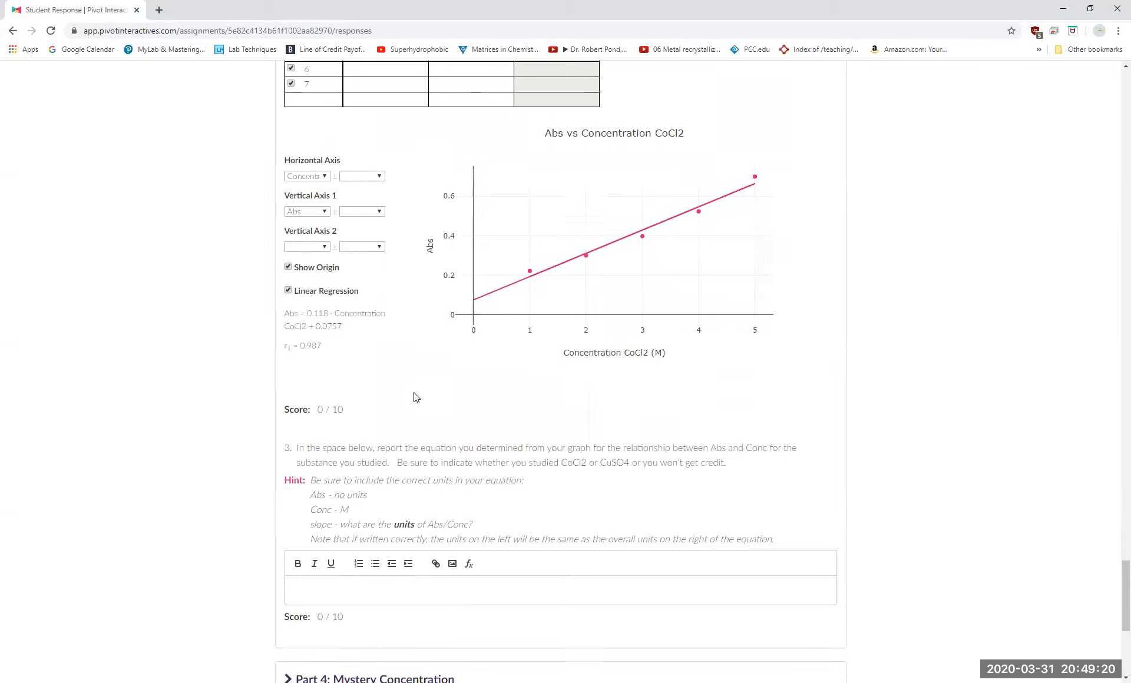
scroll(414, 396, down, 1)
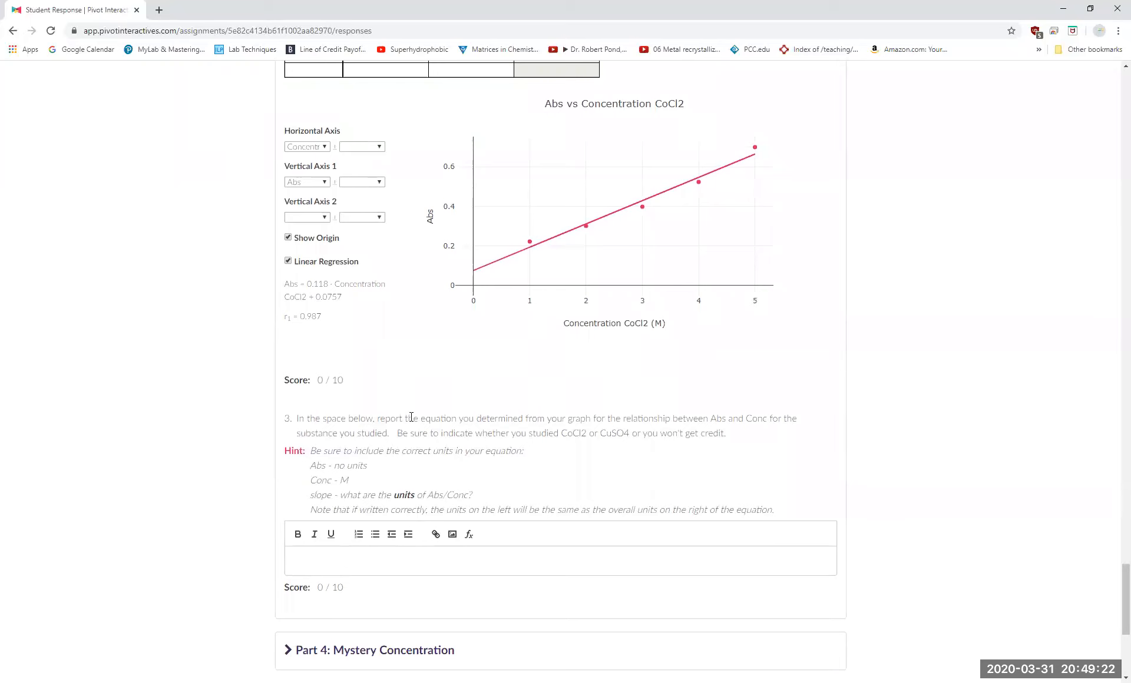